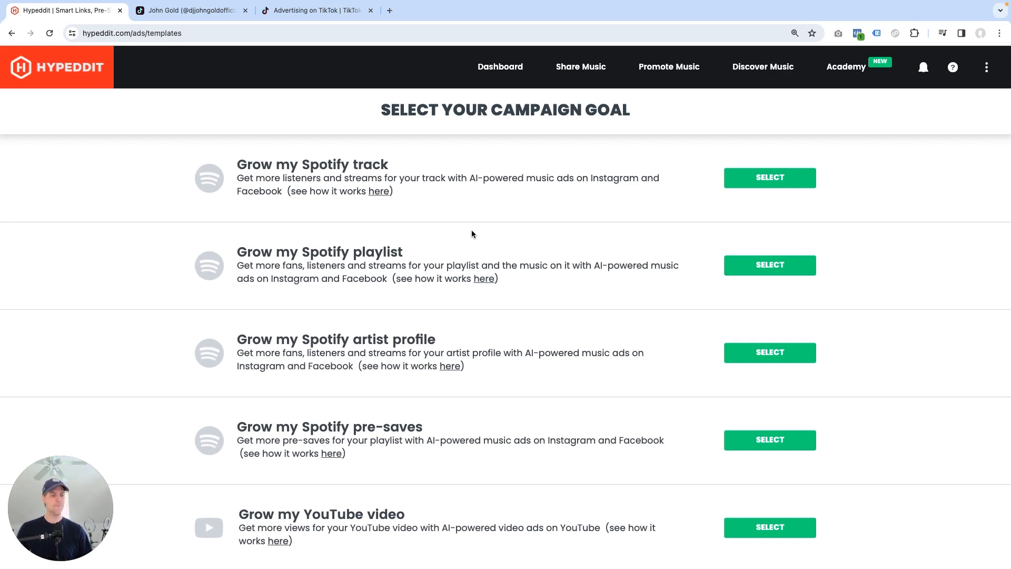
Start a "Grow my TikTok video" campaign and continue with the already connected TikTok advertising account
scroll(472, 234, "down", 5)
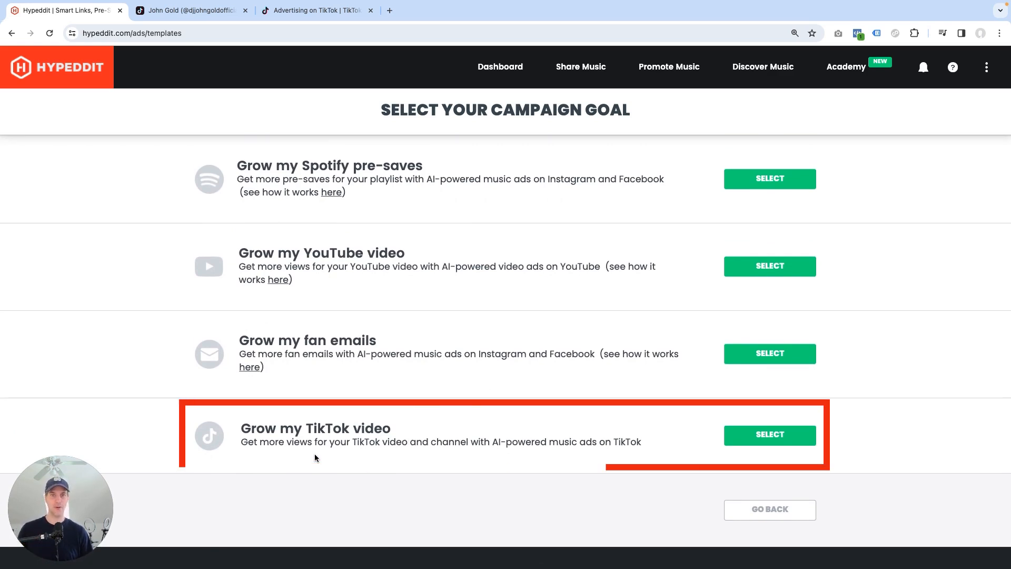
left_click(778, 439)
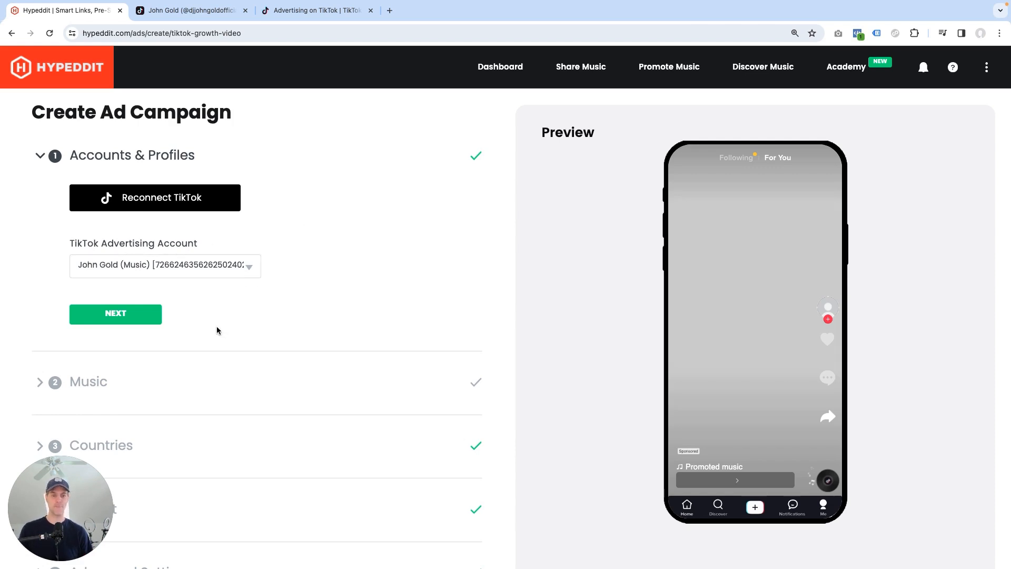
left_click(136, 314)
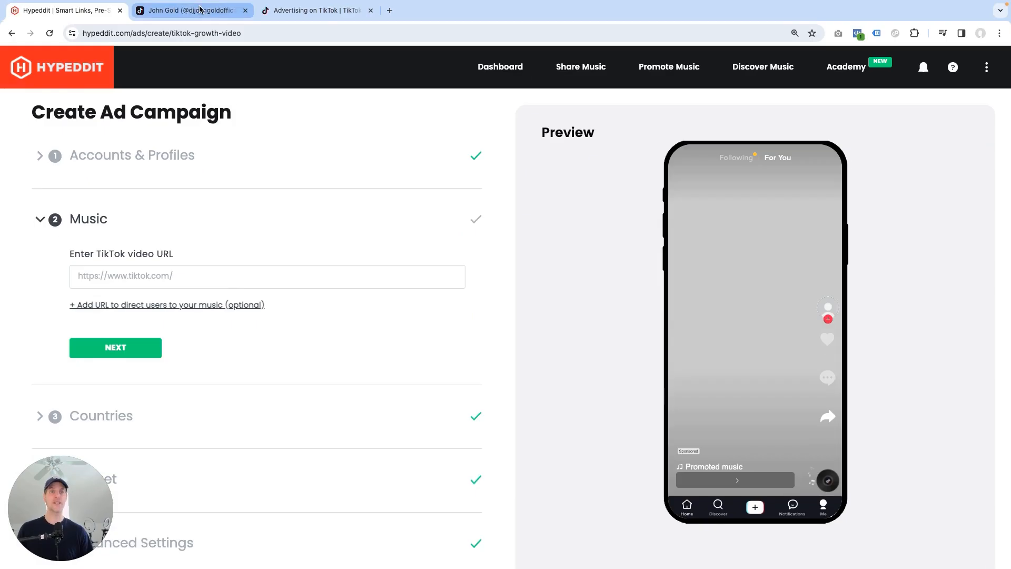
Copy the link of the Harlem House video from the TikTok profile and enter it as the campaign's TikTok video URL in Hypeddit
left_click(203, 11)
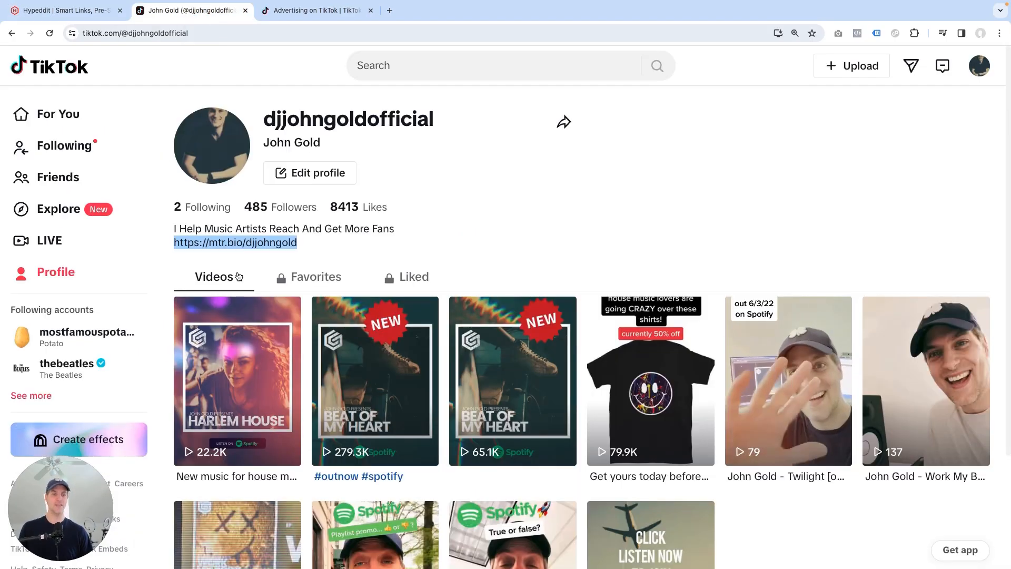
left_click(241, 351)
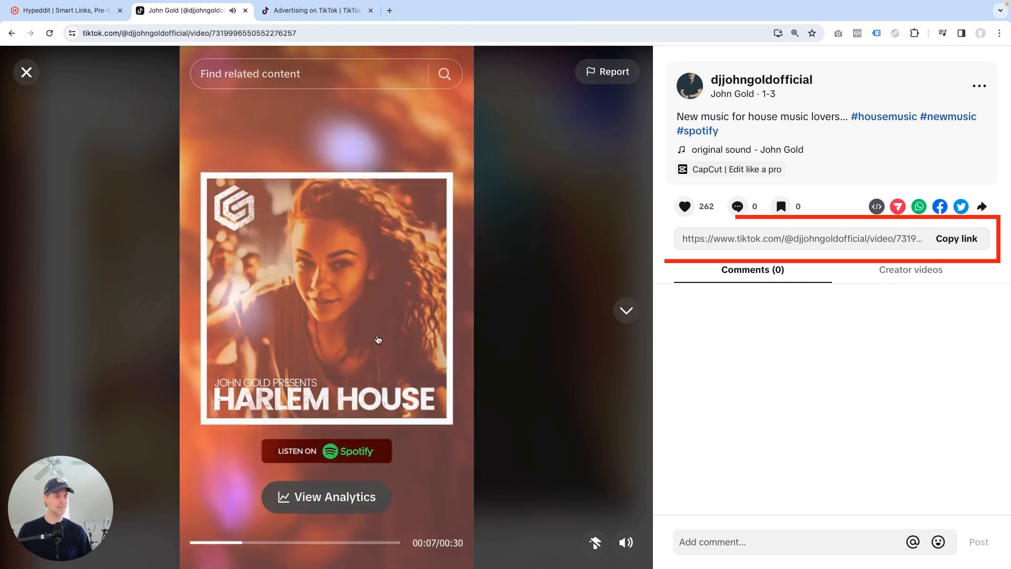
left_click(957, 241)
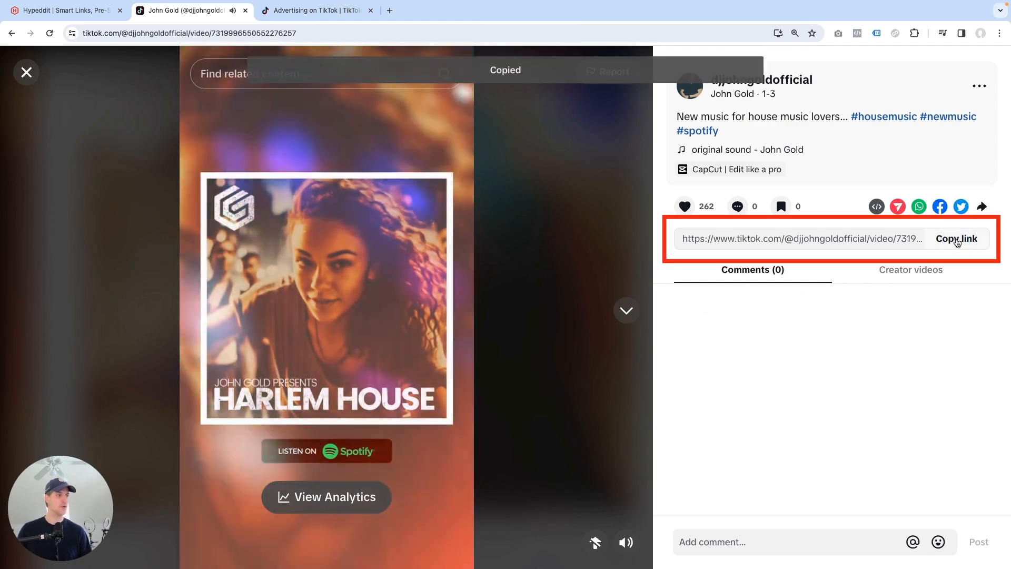
left_click(75, 11)
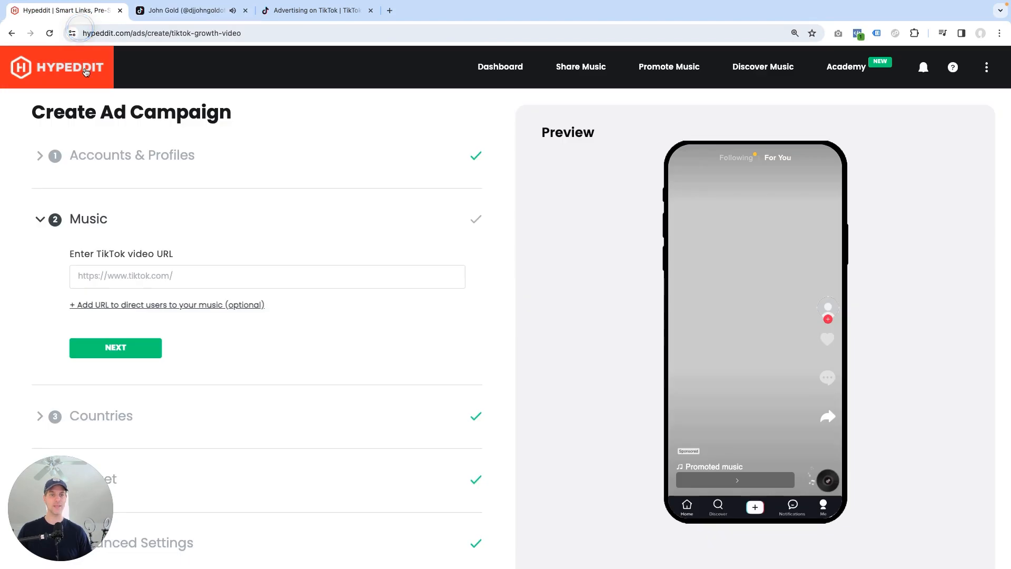
left_click(149, 279)
key("ctrl+v")
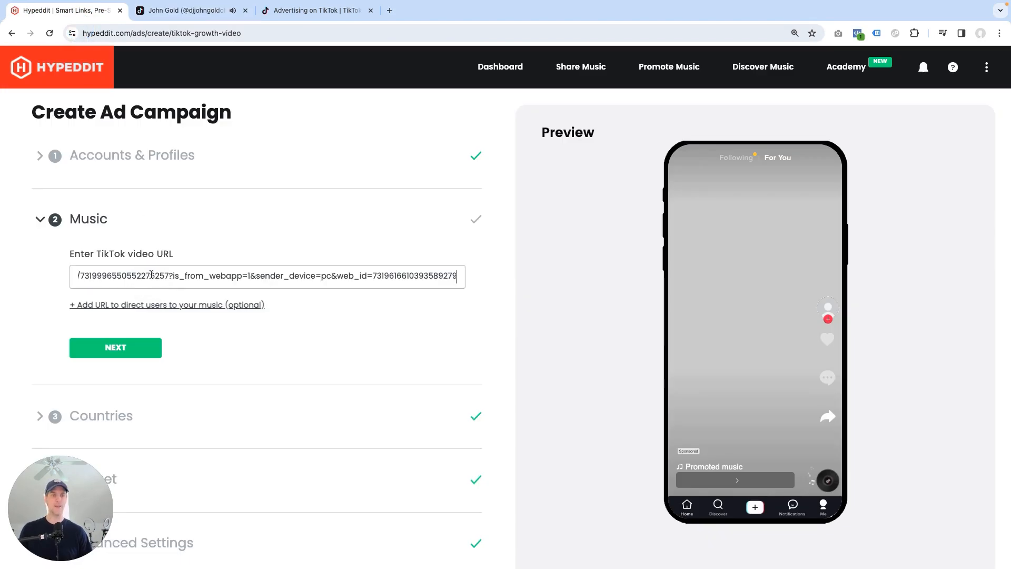
left_click(345, 218)
left_click(41, 219)
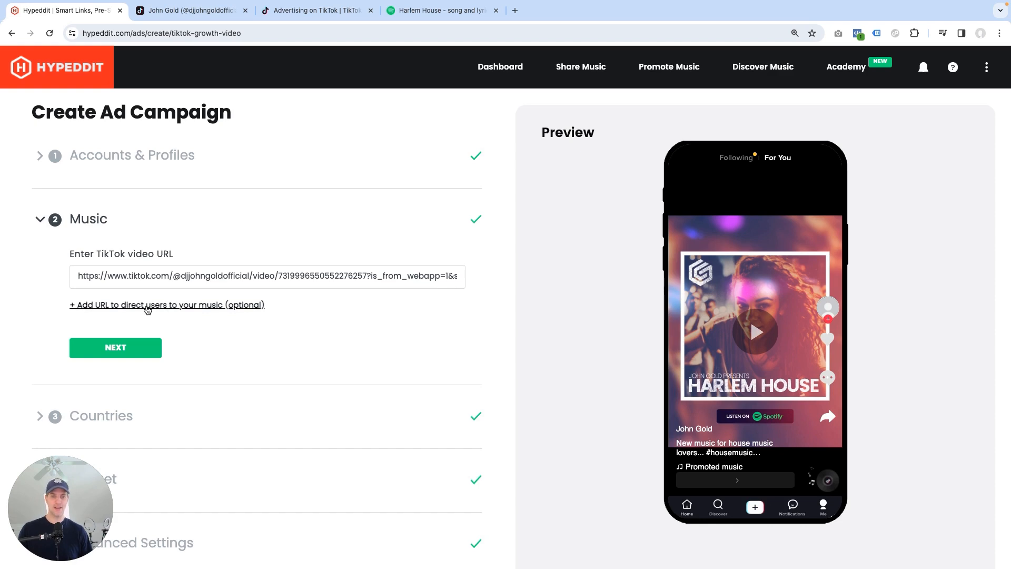
Add the optional music URL, using the song link copied from the Harlem House track page on Spotify
left_click(150, 304)
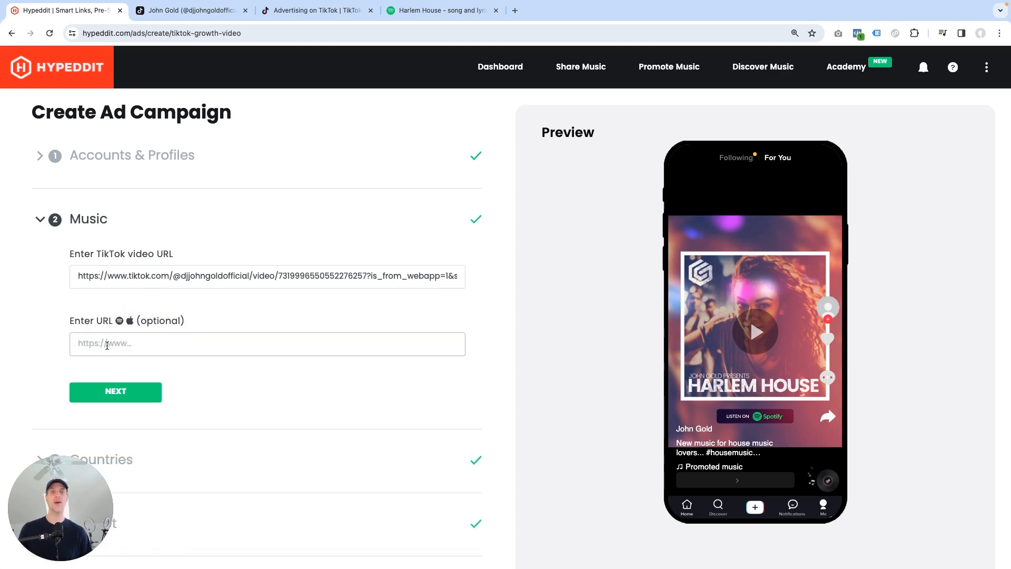
left_click(413, 11)
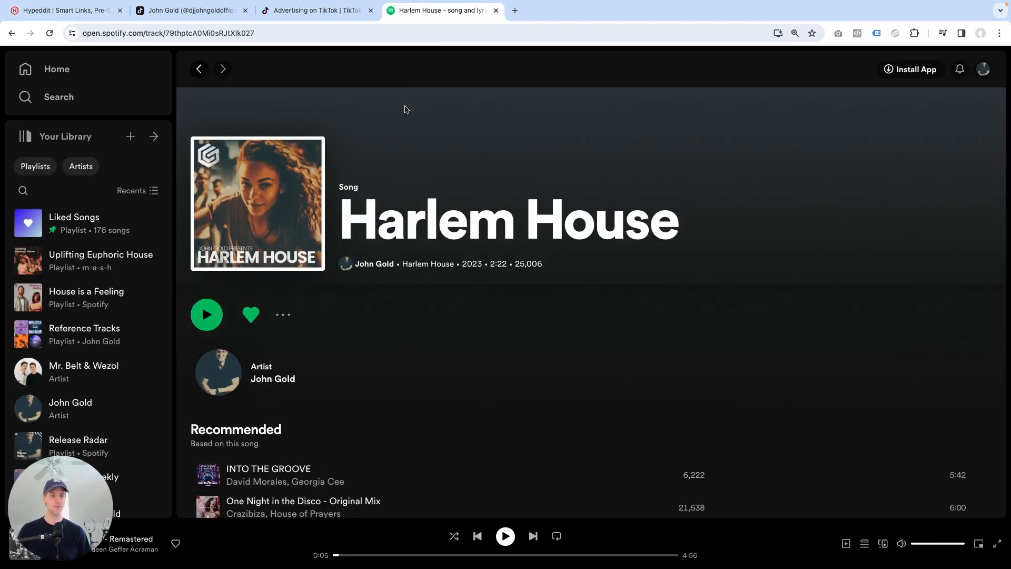
left_click(289, 320)
mouse_move(311, 511)
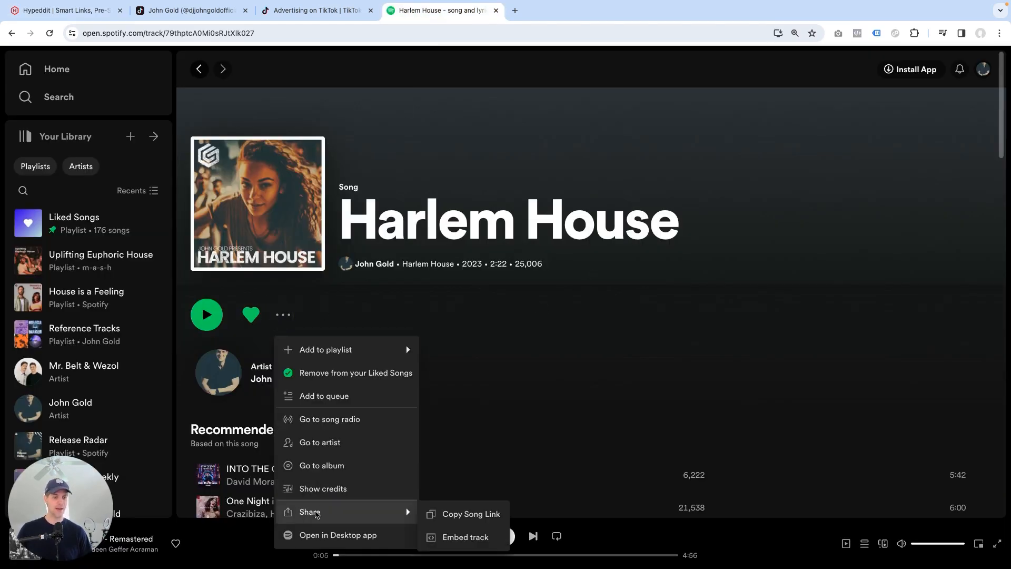
left_click(443, 515)
left_click(66, 10)
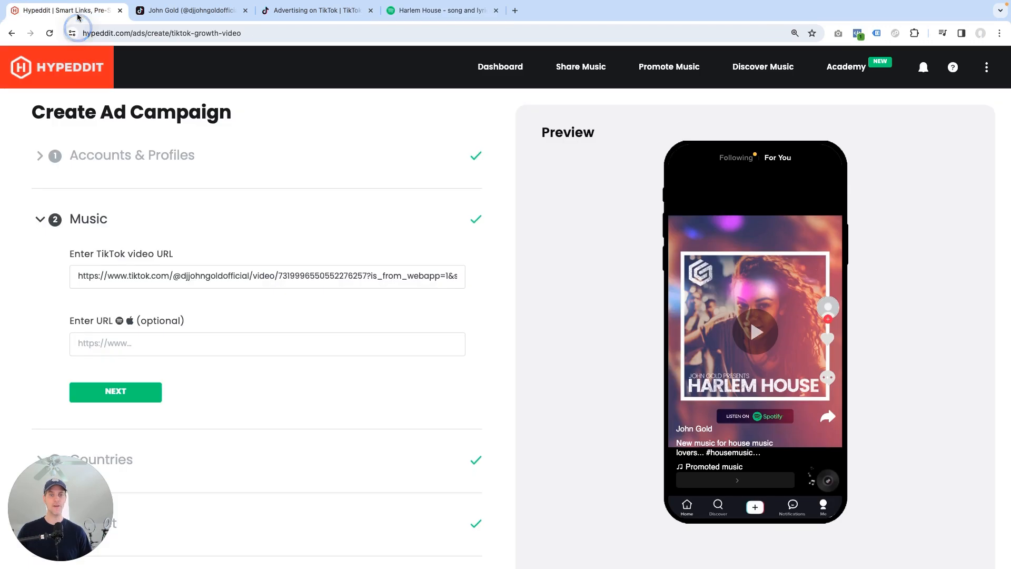
left_click(213, 344)
key("super+v")
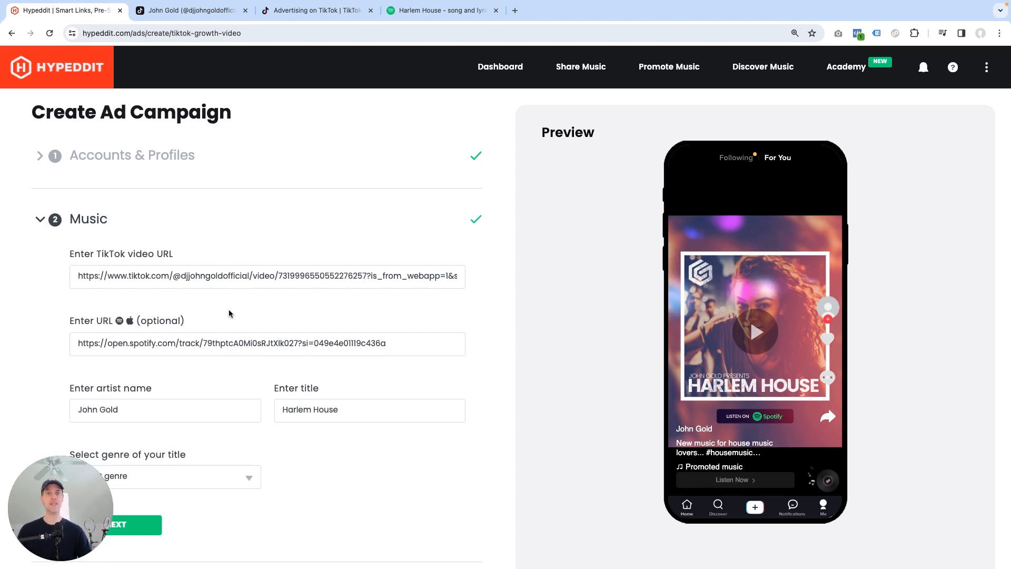
Set the title's genre to Deep House and continue to the country selection
scroll(229, 313, "down", 3)
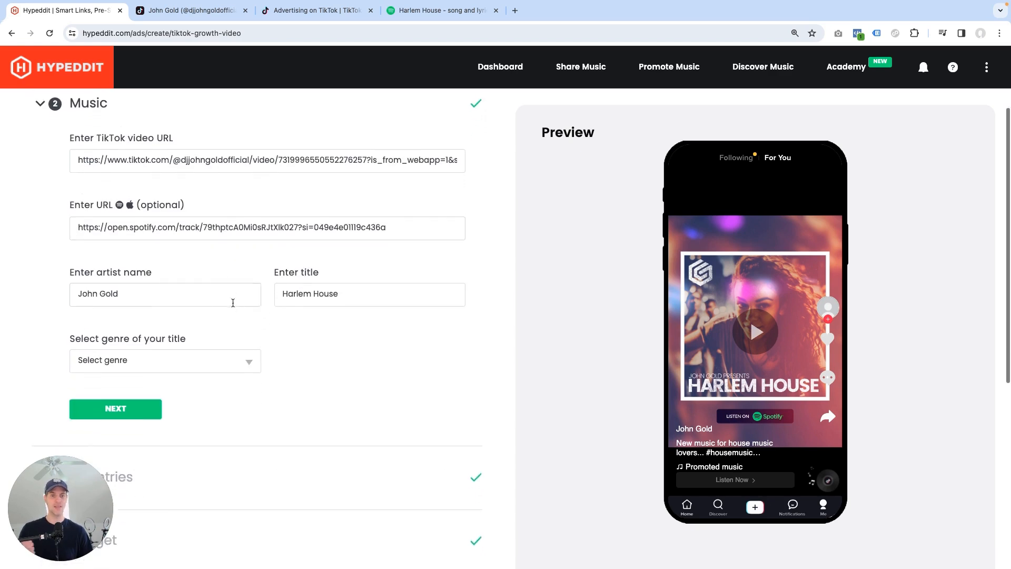
scroll(233, 312, "down", 1)
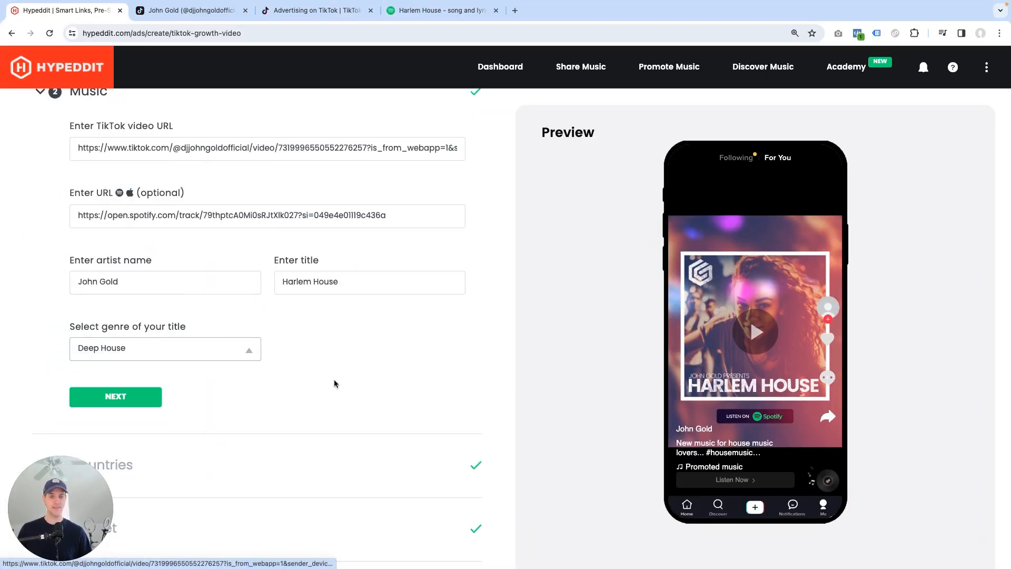
left_click(148, 395)
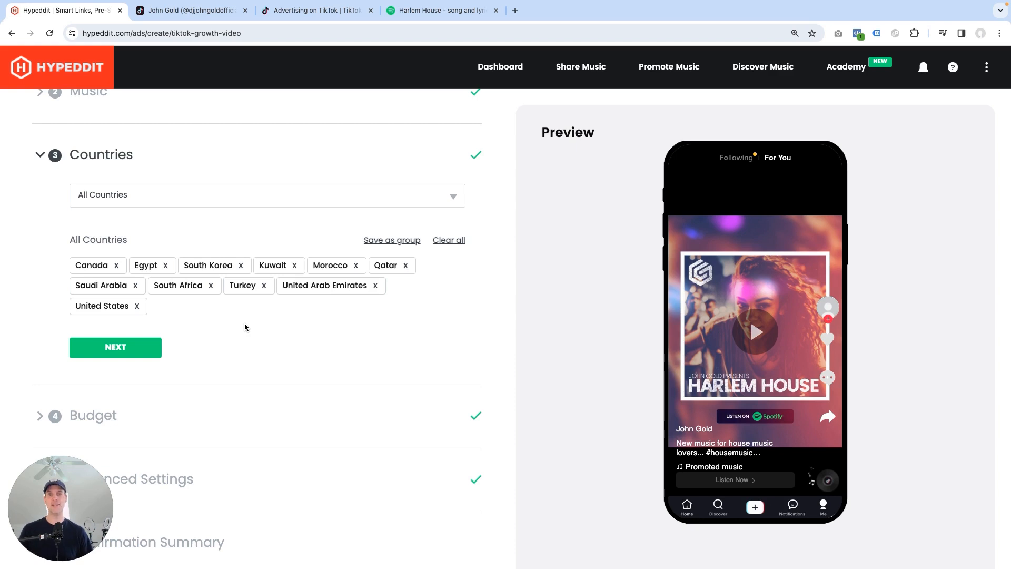
Target the campaign at the Tier One Countries group and continue to the budget section
left_click(290, 199)
left_click(148, 322)
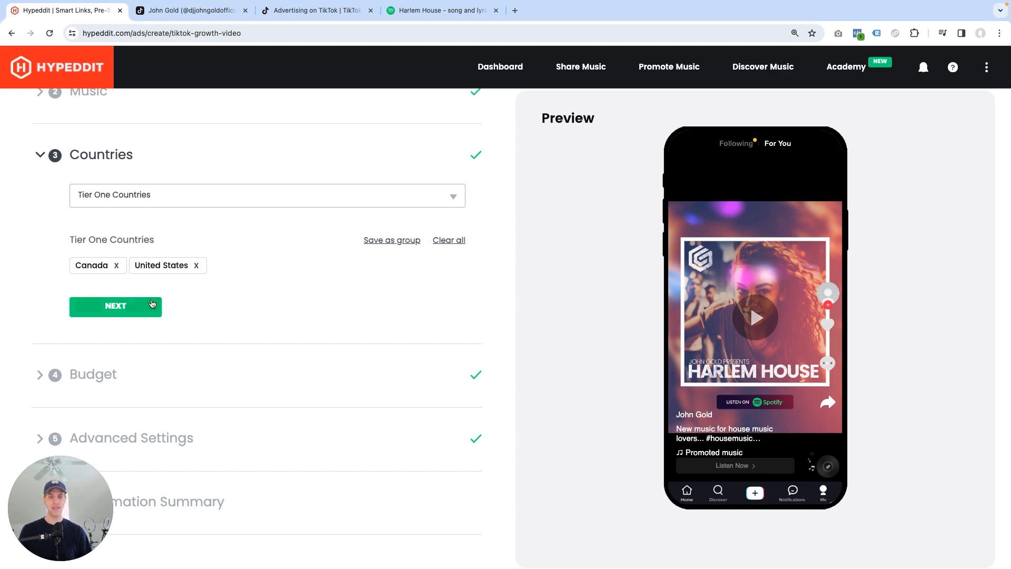
left_click(134, 309)
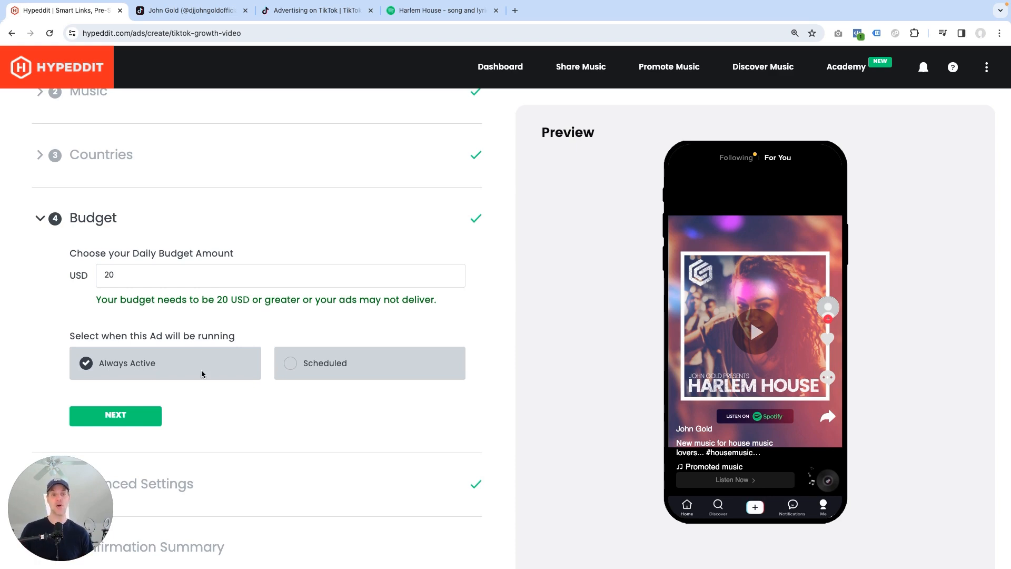
Switch the ad's running time to Scheduled and set the start date to Jan 19, 2024
left_click(315, 364)
scroll(312, 363, "down", 3)
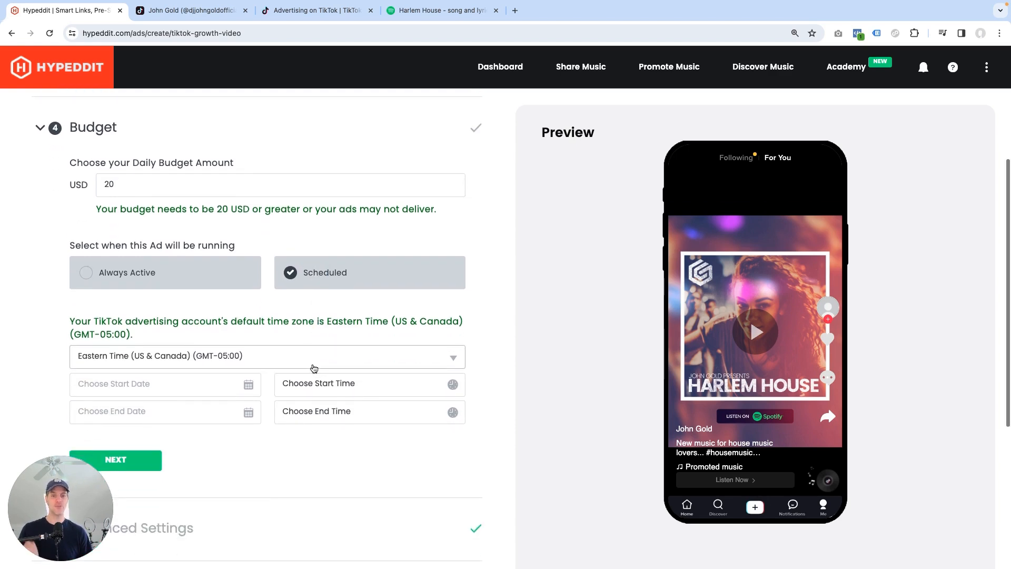
left_click(214, 336)
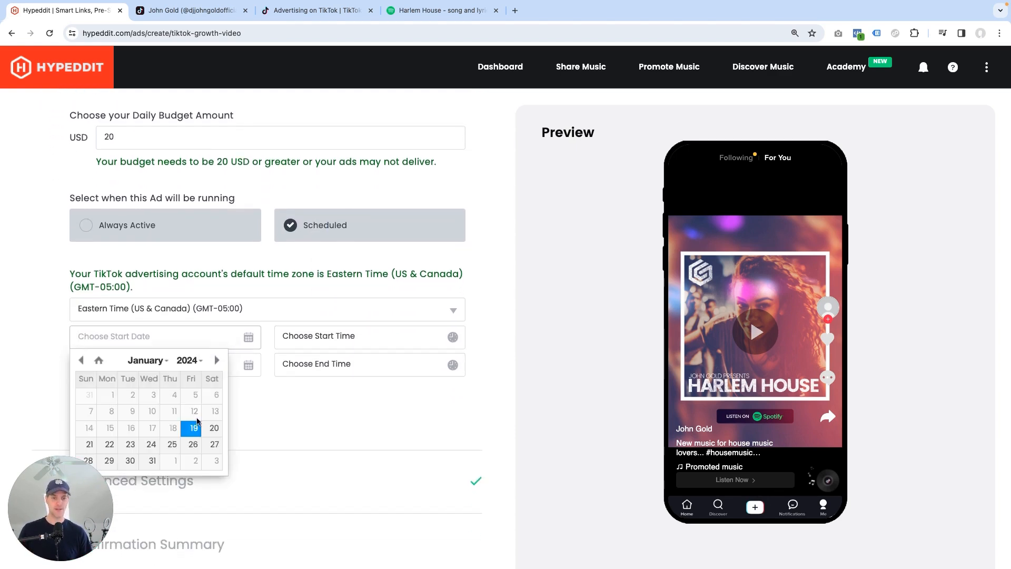
left_click(193, 428)
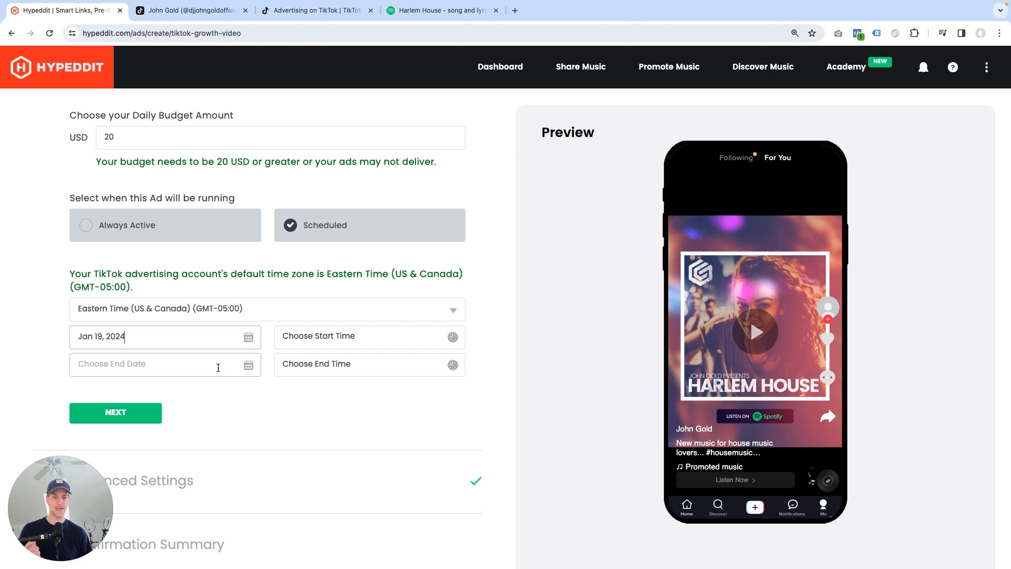
Set the ad's end date to Jan 23, 2024 and end time to 11:30 PM, completing the budget section
left_click(248, 365)
scroll(244, 411, "down", 2)
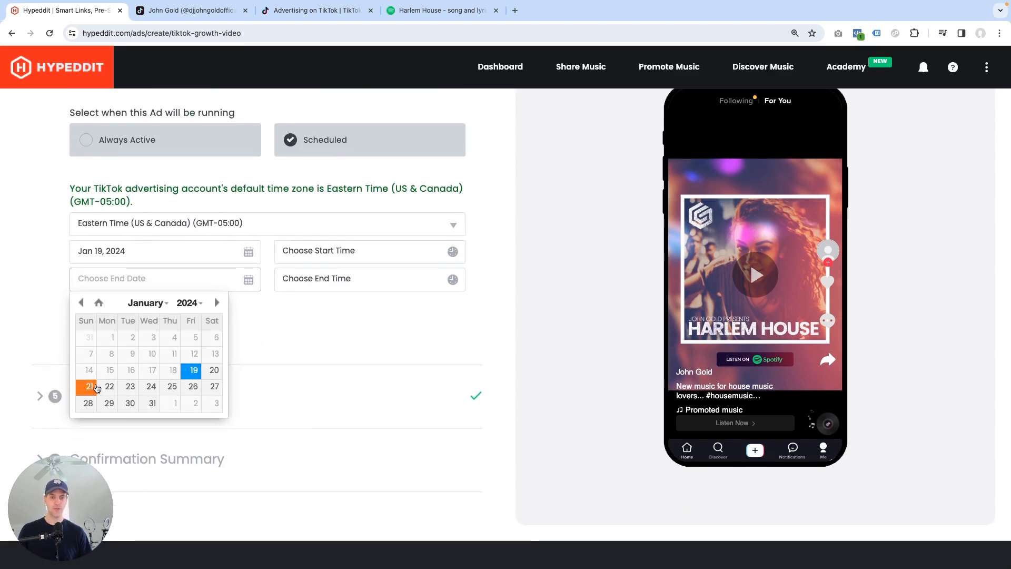
left_click(124, 387)
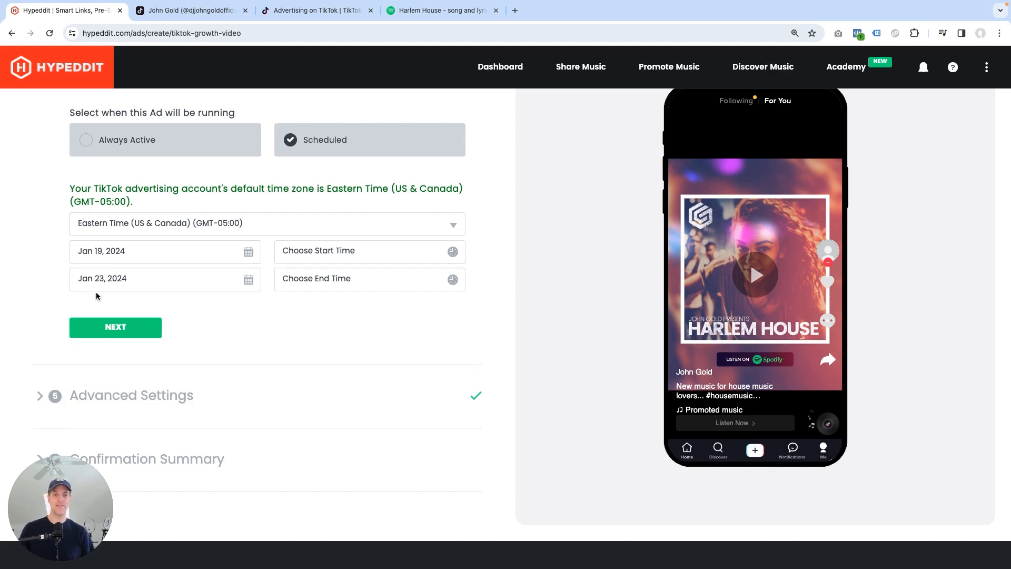
left_click(383, 280)
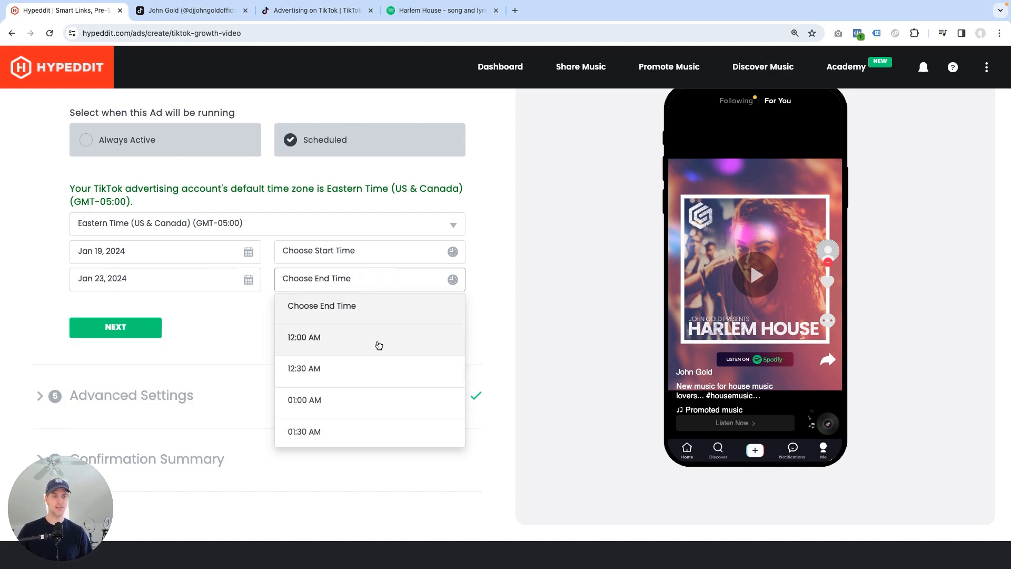
scroll(370, 386, "down", 20)
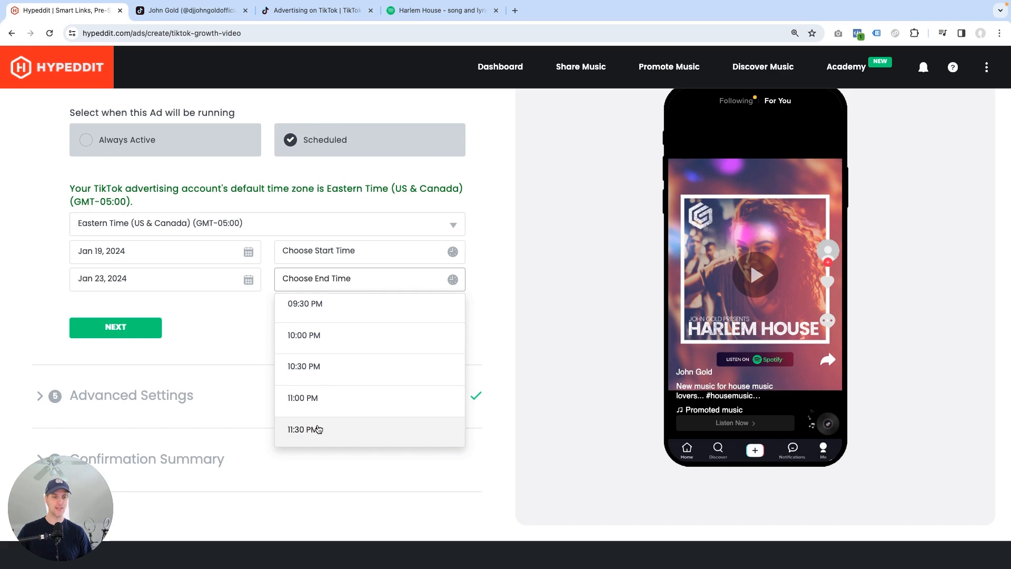
left_click(317, 433)
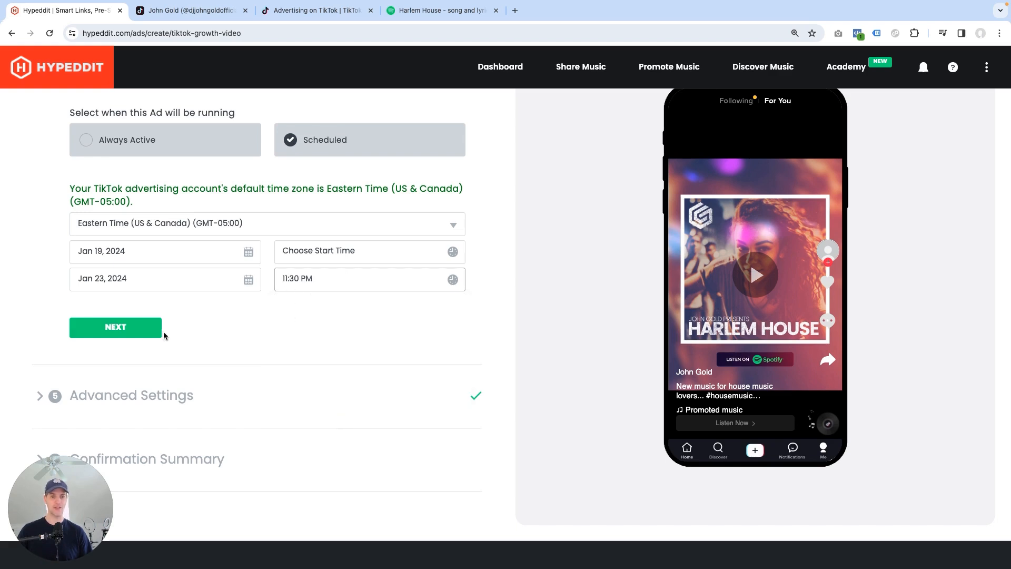
left_click(132, 328)
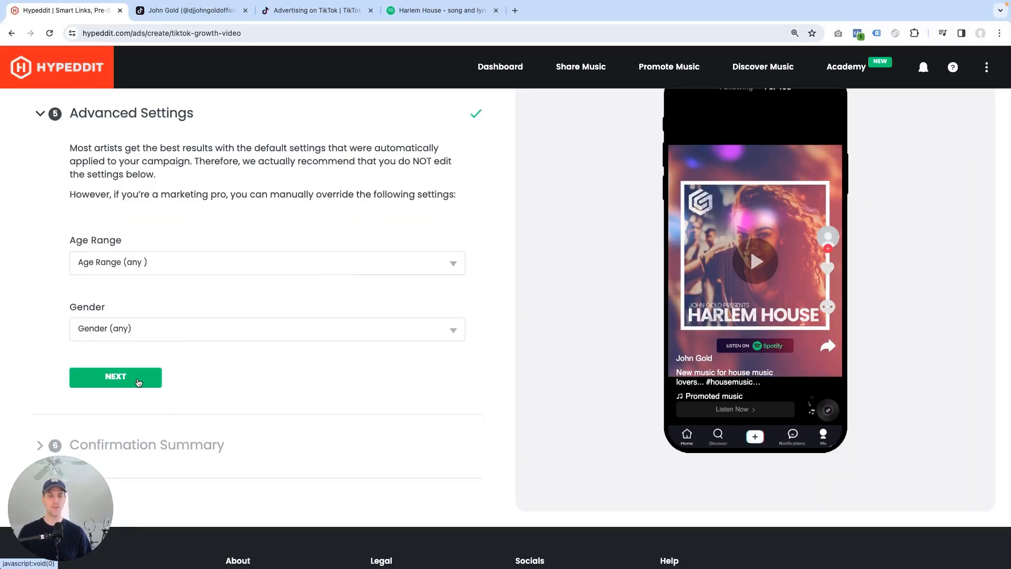
Keep the default age and gender settings and accept all three legal confirmations in the campaign summary
left_click(138, 381)
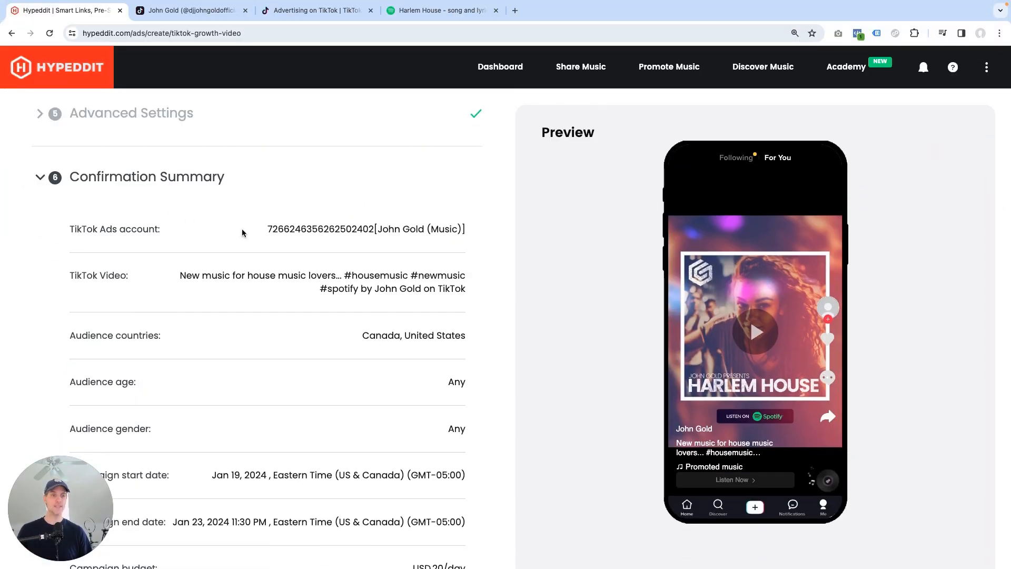
scroll(332, 271, "down", 3)
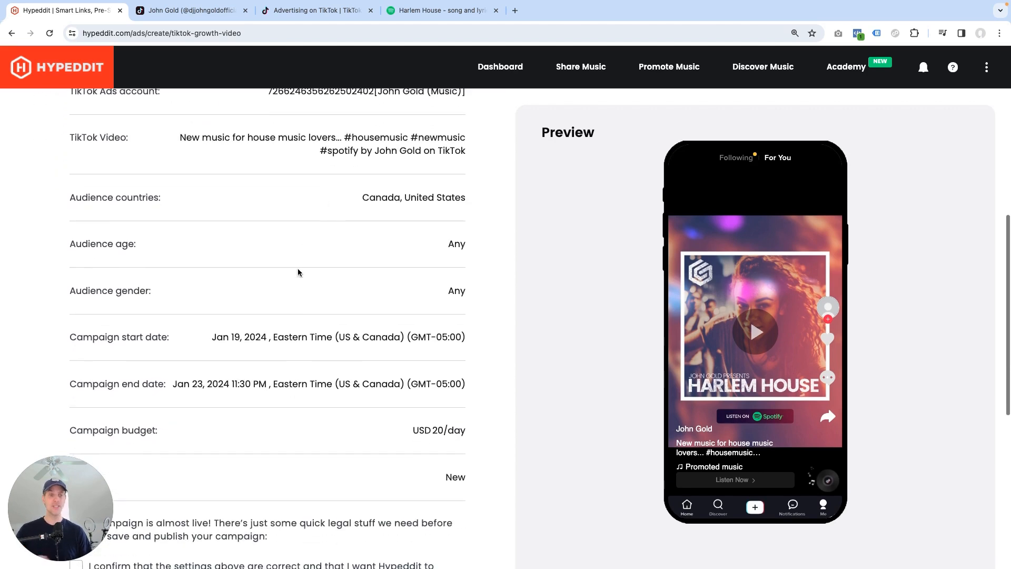
scroll(298, 273, "down", 5)
left_click(76, 275)
left_click(76, 317)
left_click(77, 358)
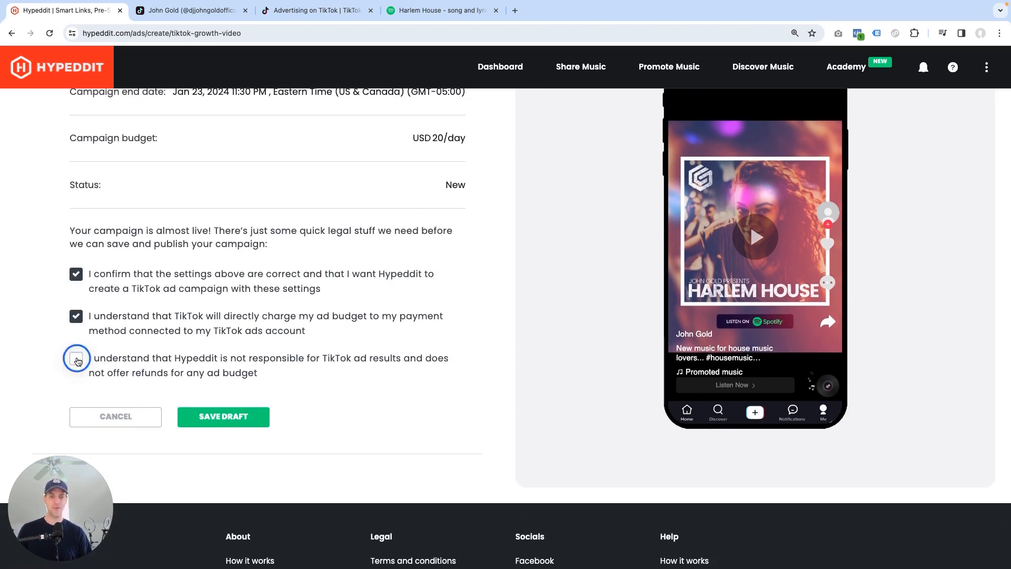
Save the campaign as a draft and publish it immediately, finishing on the dashboard
left_click(243, 418)
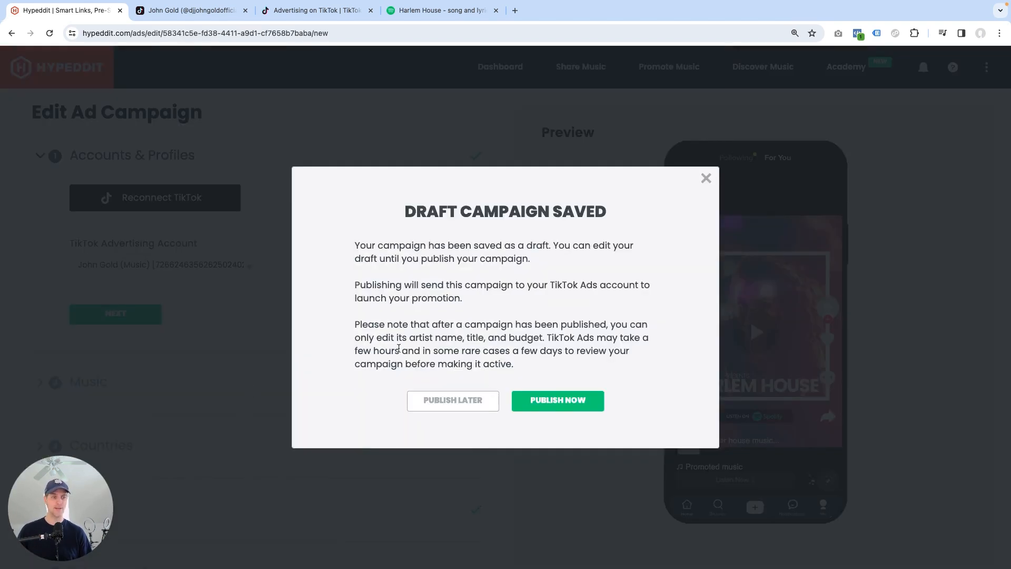
left_click(571, 402)
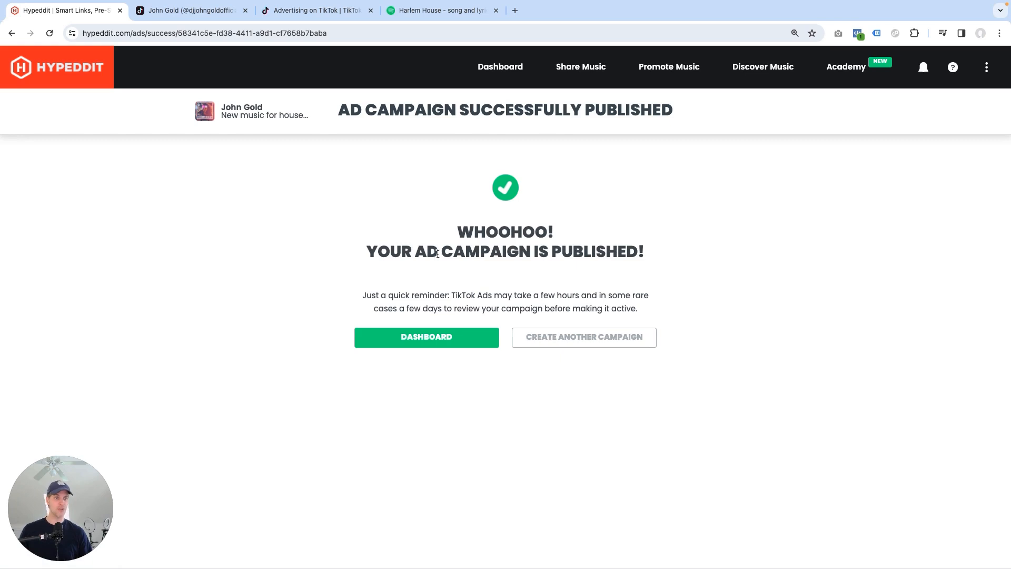
left_click(436, 341)
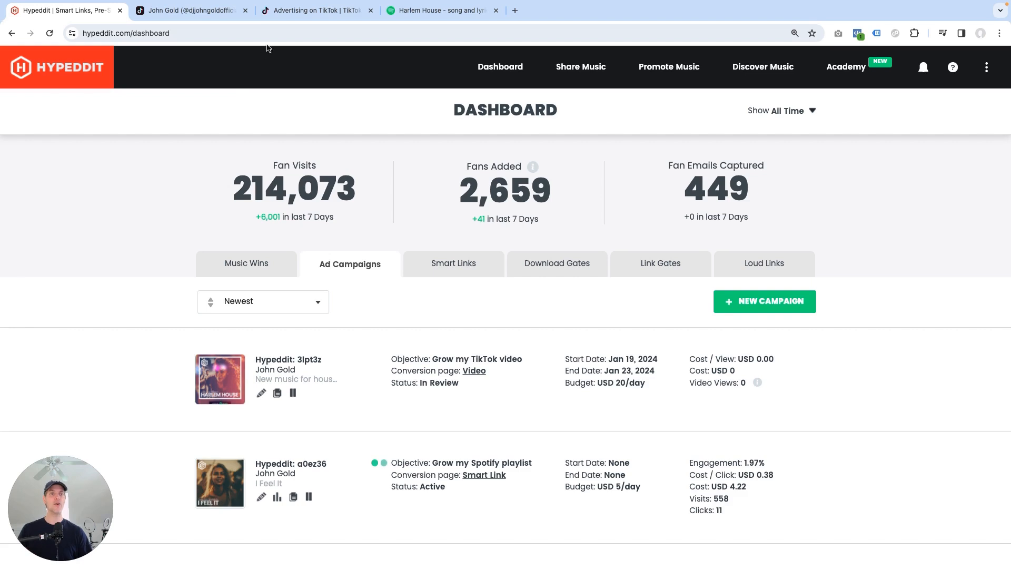
Switch to TikTok Ads Manager, refresh the campaign list to check the new Hypeddit campaign, and return to the Hypeddit dashboard
left_click(294, 12)
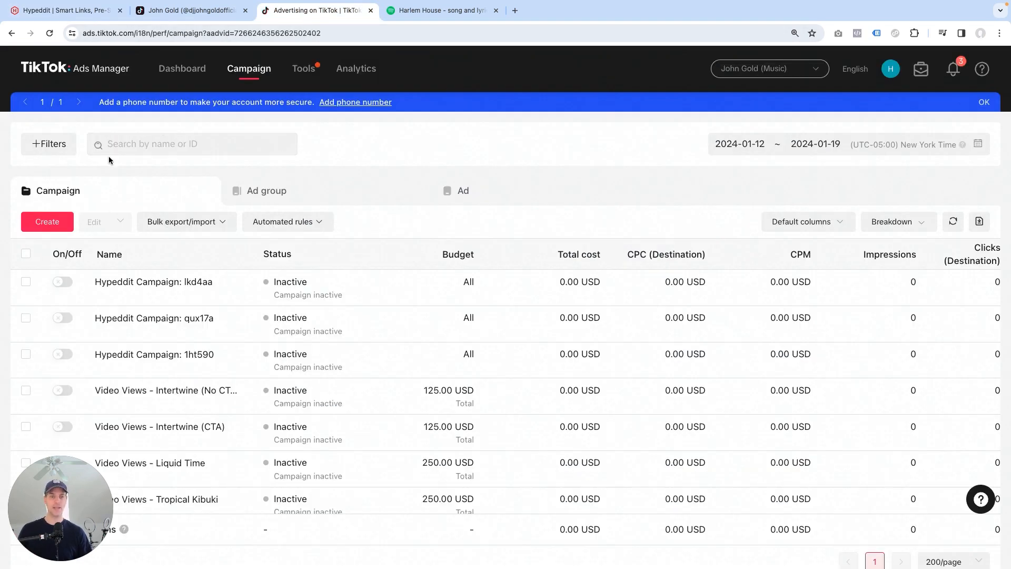
left_click(50, 33)
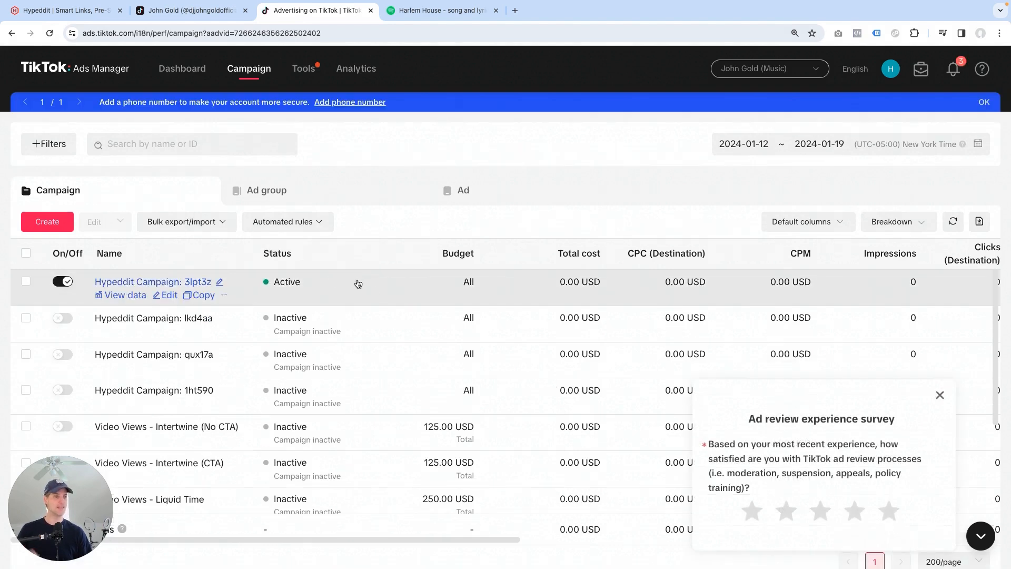
left_click(83, 16)
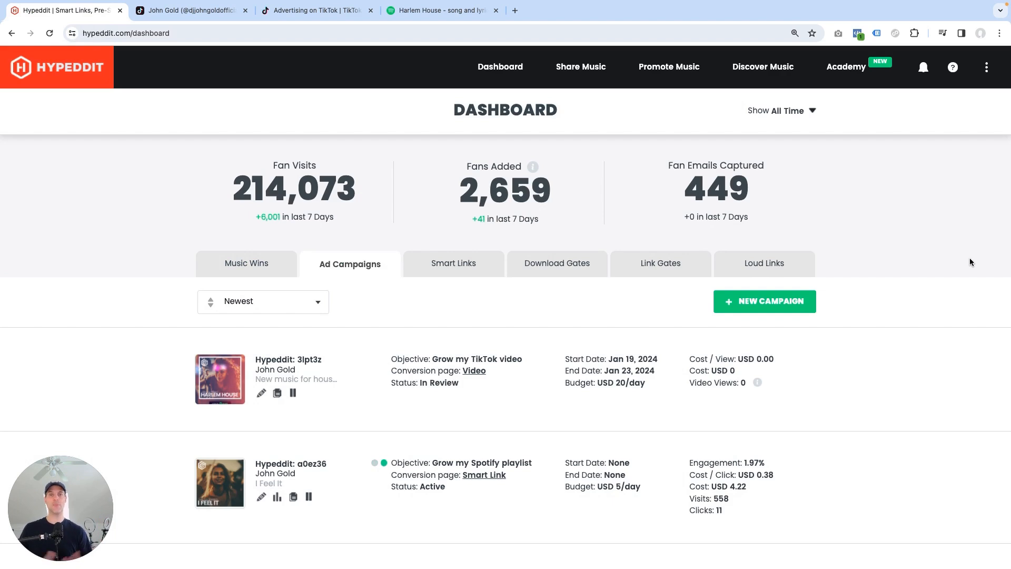